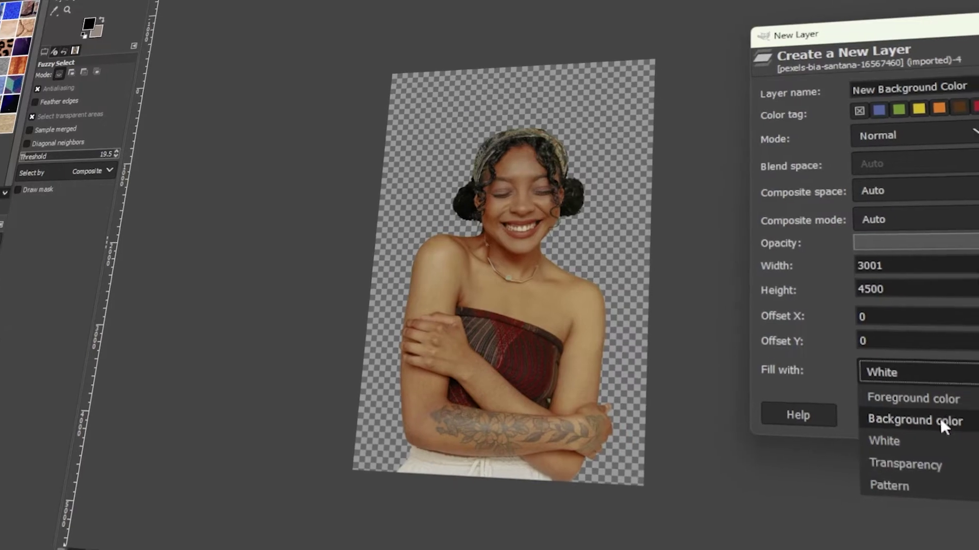
Confirm the new layer with Foreground color fill and return to the green-backdrop portrait.
click(933, 400)
key(Return)
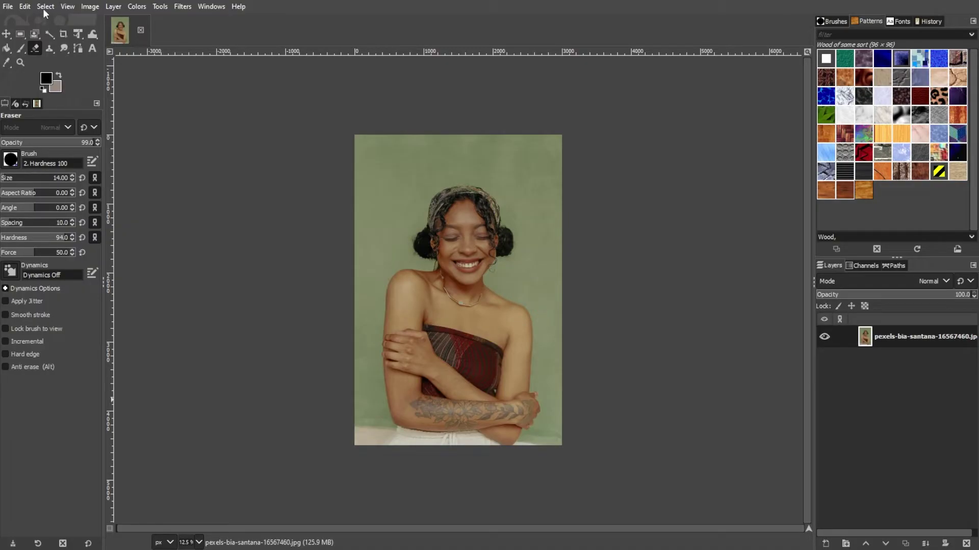
Add an alpha channel to the portrait layer from Layer > Transparency.
click(113, 6)
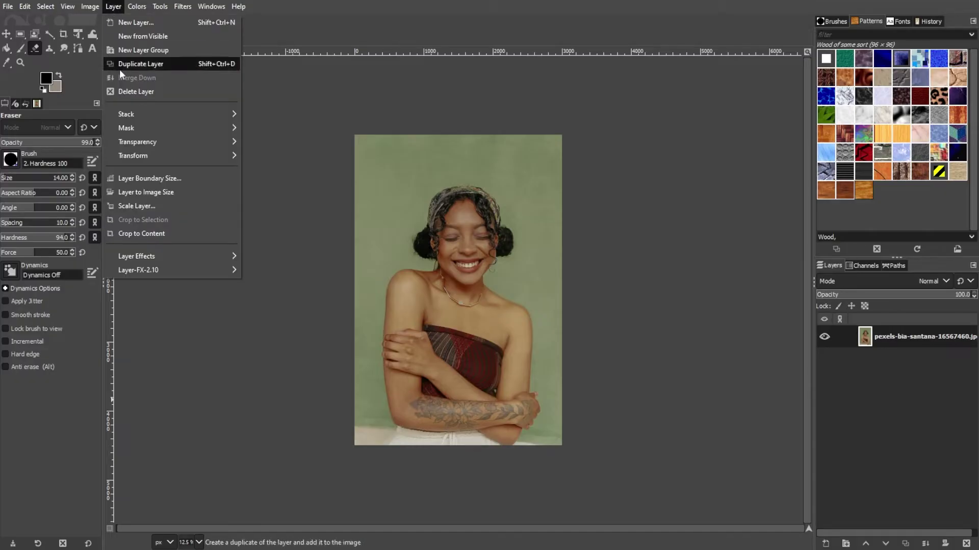
mouse_move(152, 142)
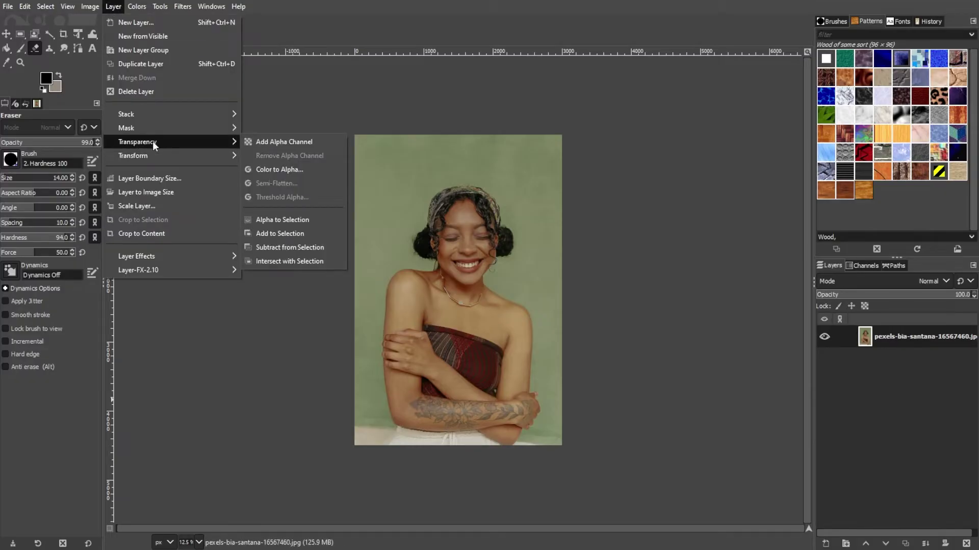
click(255, 143)
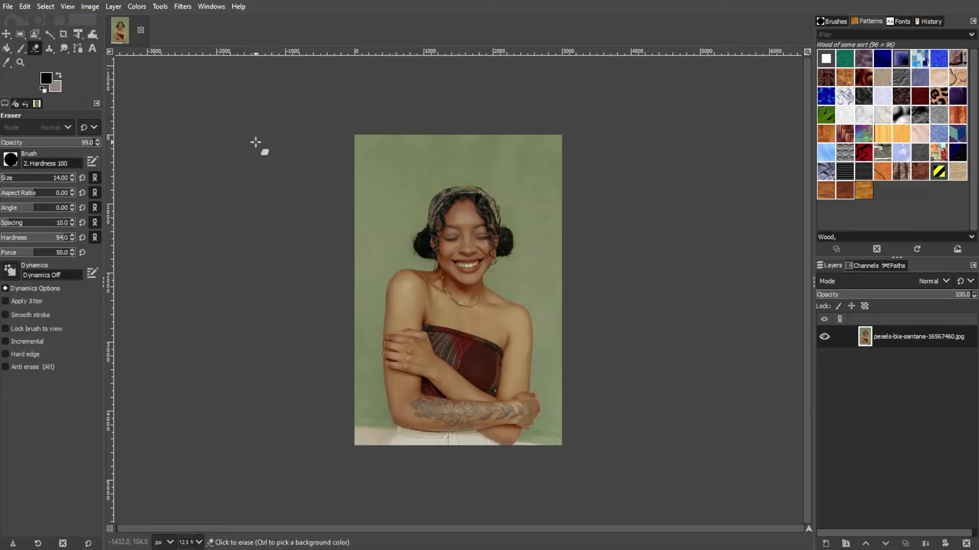
Fuzzy-select the green background around the woman and test including the white bottom area.
click(49, 34)
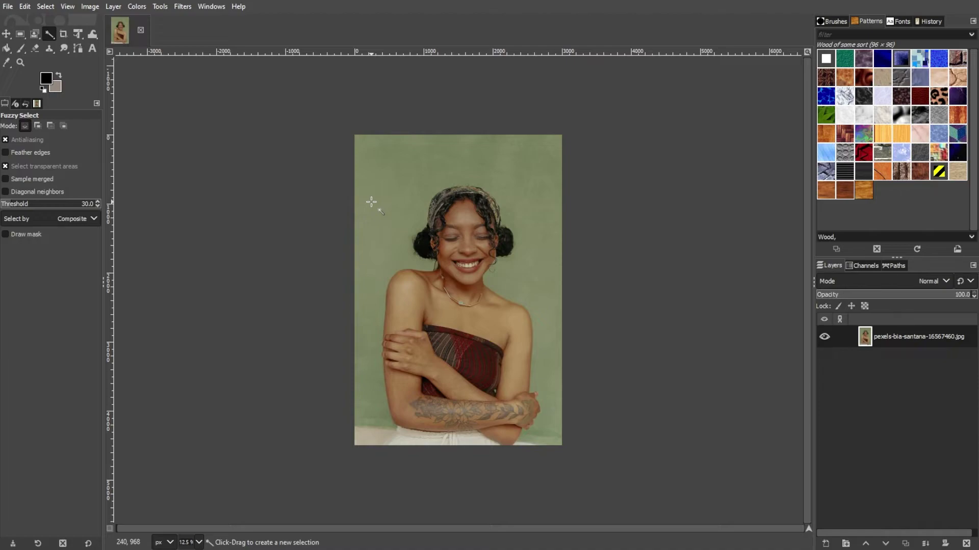
drag(371, 202, 380, 235)
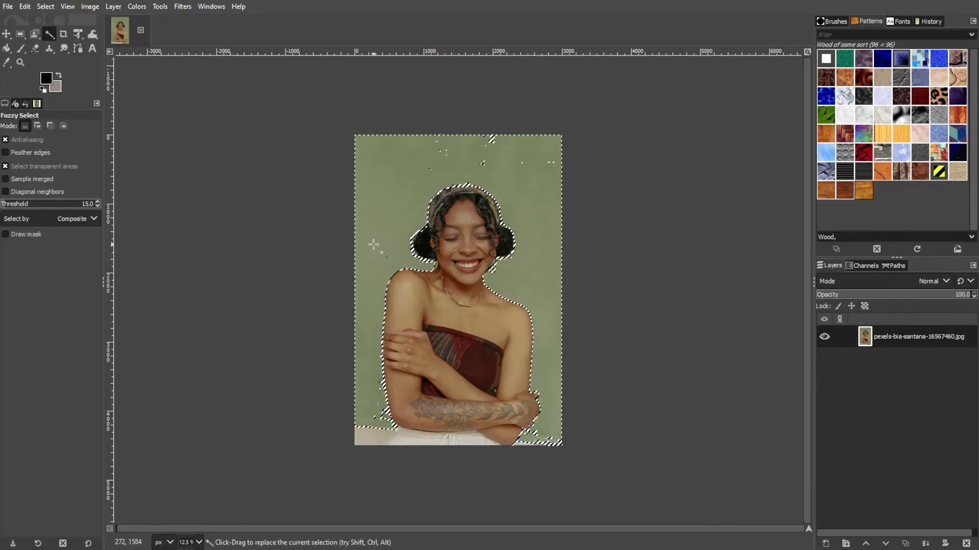
click(441, 435)
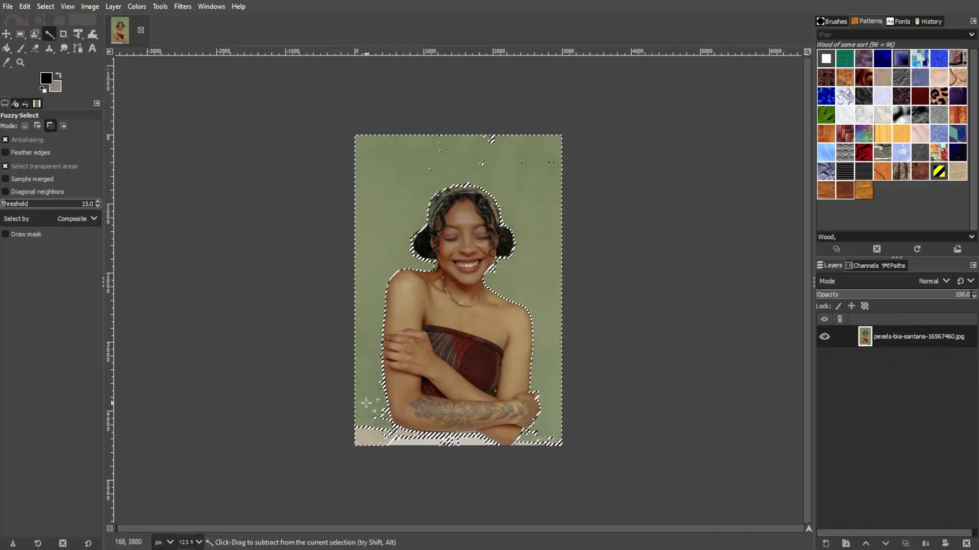
ctrl+click(377, 428)
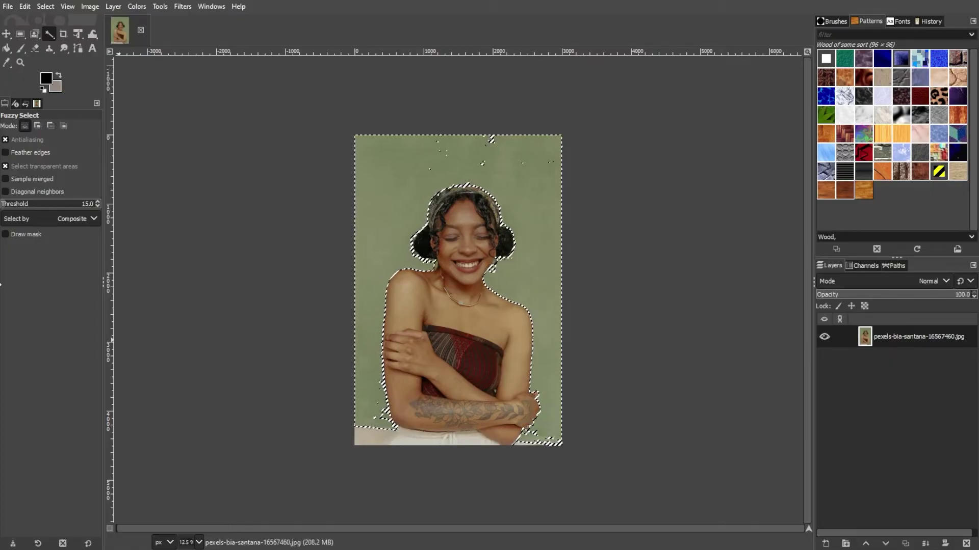
Adjust the threshold to add the pale bottom strip and lower-left wall to the selection.
click(2, 205)
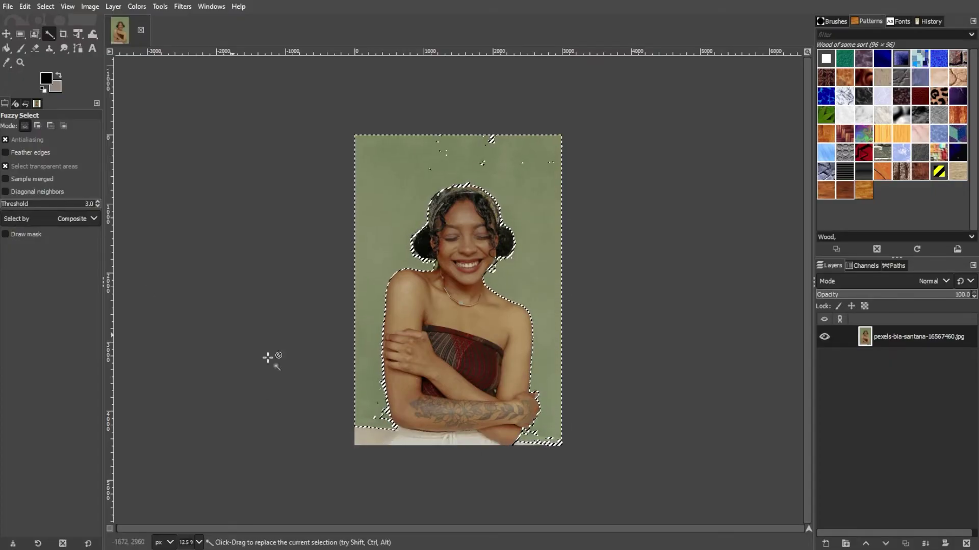
shift+click(370, 437)
drag(365, 427, 532, 452)
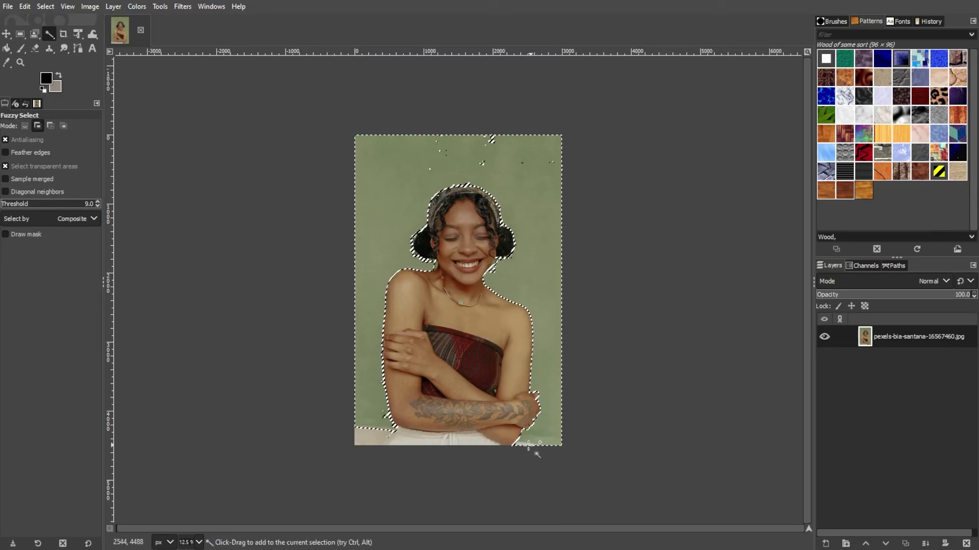
drag(386, 451, 461, 448)
Trim the trouser area from the selection, delete the green backdrop, and deselect.
click(460, 449)
scroll(460, 449, up, 6)
scroll(462, 428, down, 3)
scroll(462, 424, up, 4)
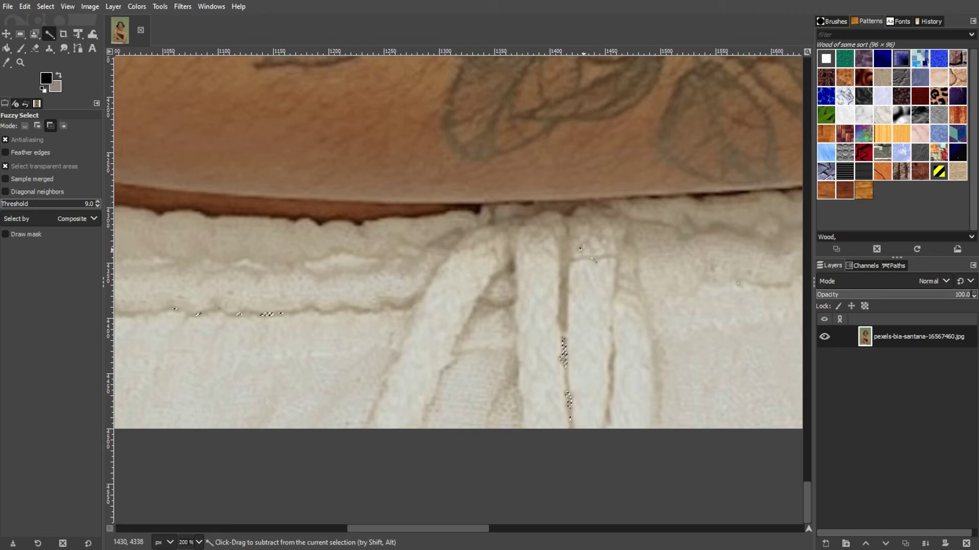
scroll(162, 271, down, 5)
scroll(162, 271, down, 2)
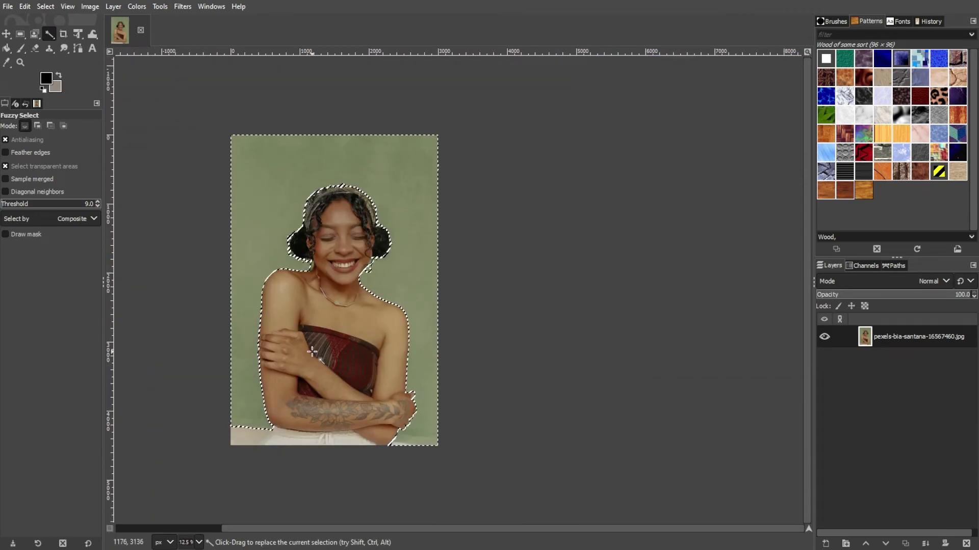
key(Delete)
key(ctrl+shift+a)
Erase the leftover background beside the trousers with the Eraser.
key(shift+e)
scroll(266, 407, up, 5)
mouse_move(386, 350)
mouse_down()
mouse_move(212, 396)
mouse_move(297, 389)
mouse_up()
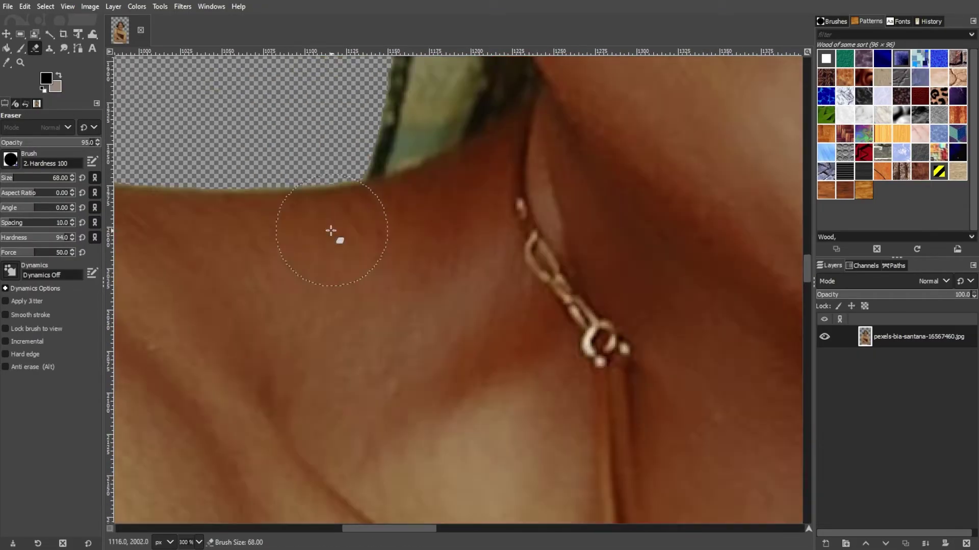
scroll(191, 209, down, 2)
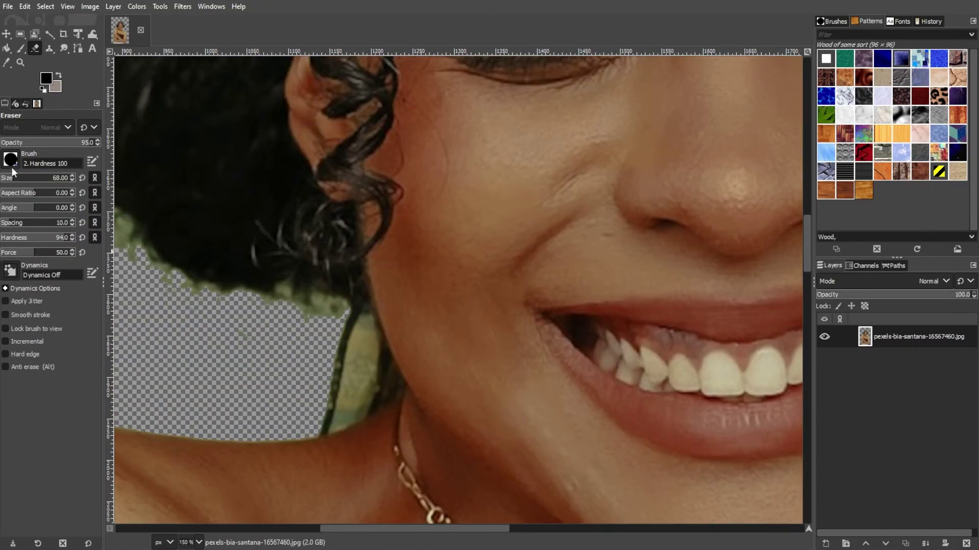
Fuzzy-select and delete the green patch beside the neck.
key(u)
click(378, 389)
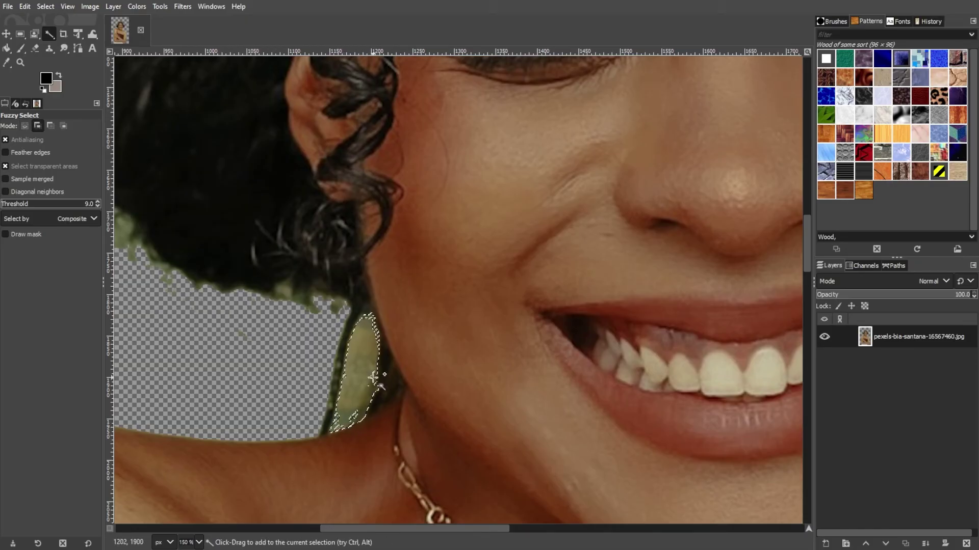
key(Delete)
Select the green fringes near the hair and along the hair curl by the chin.
click(284, 294)
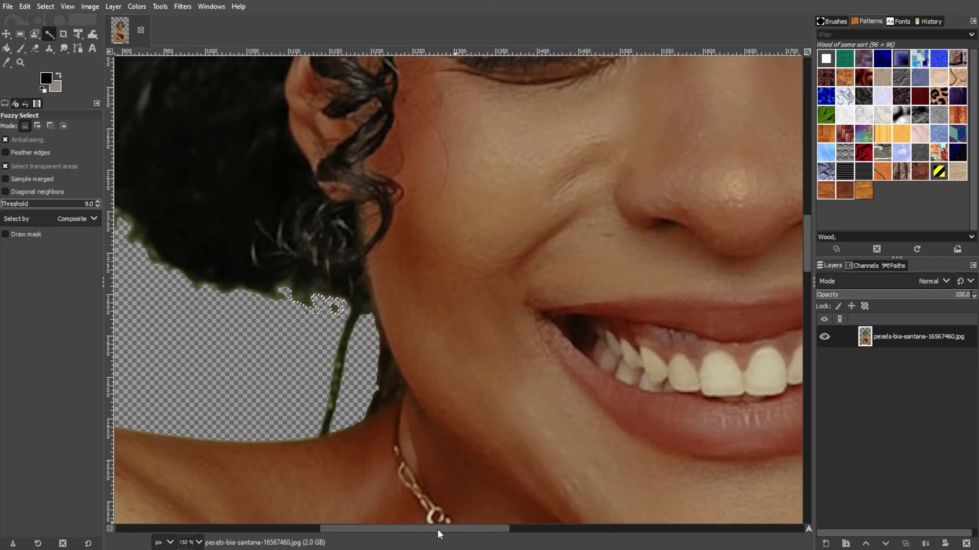
scroll(243, 338, left, 5)
drag(401, 236, 426, 211)
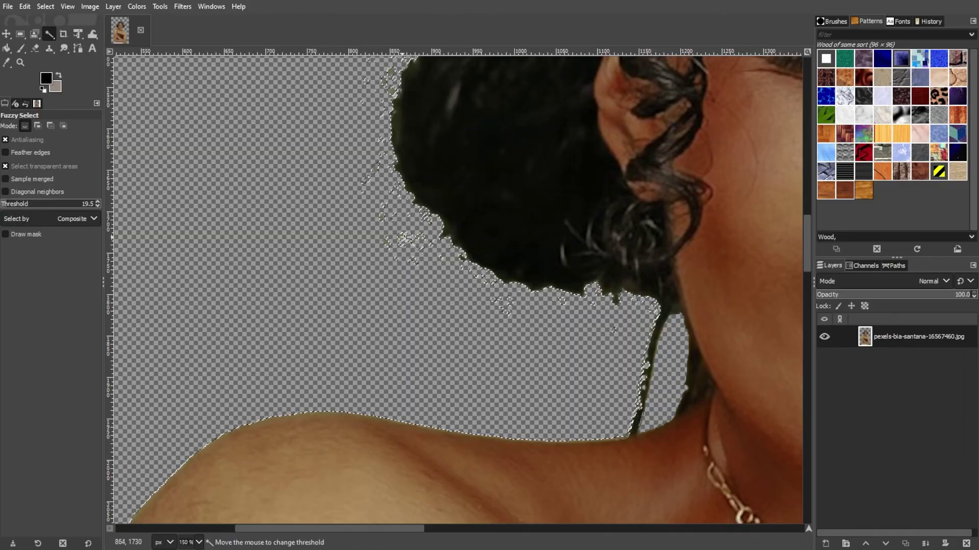
scroll(448, 266, down, 3)
scroll(489, 434, right, 5)
scroll(490, 434, up, 2)
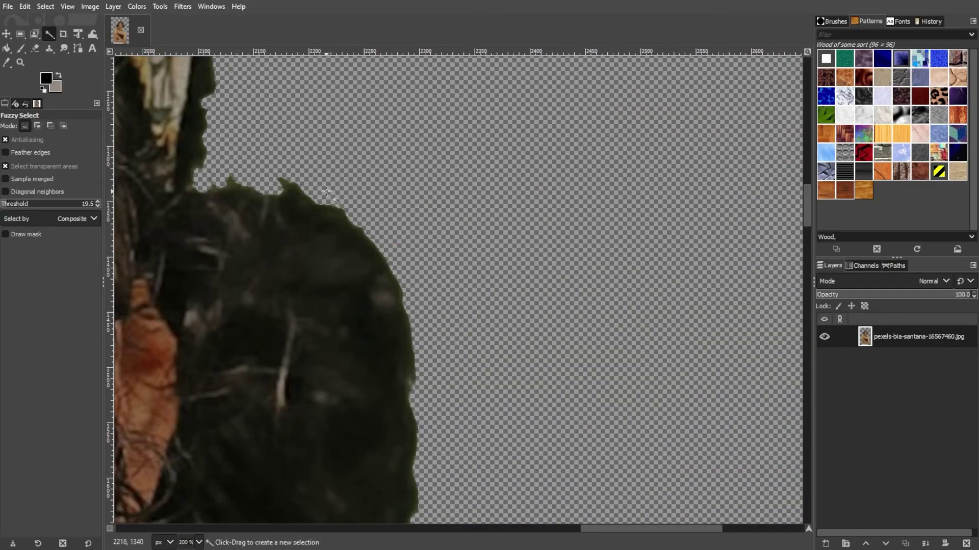
scroll(489, 435, down, 5)
scroll(490, 435, left, 3)
click(388, 182)
drag(391, 179, 437, 230)
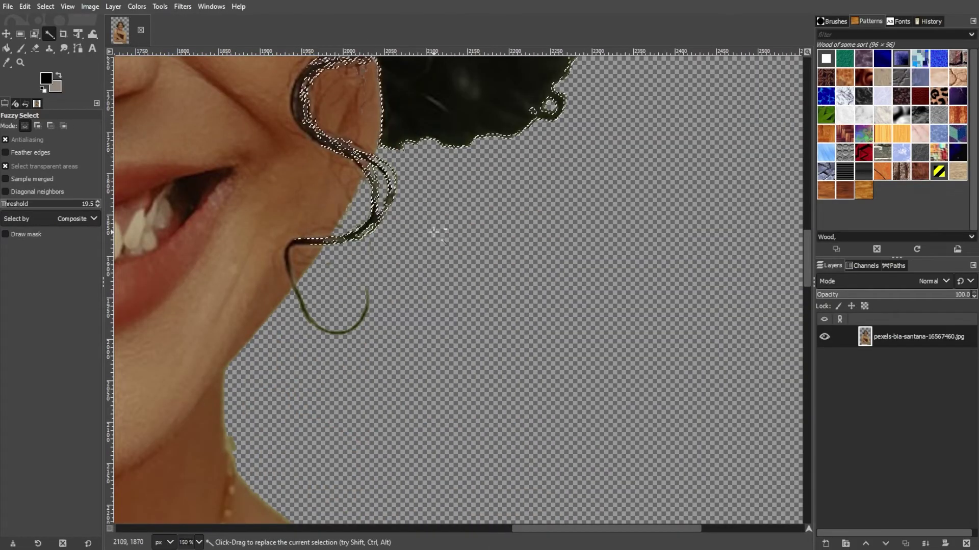
scroll(570, 355, down, 7)
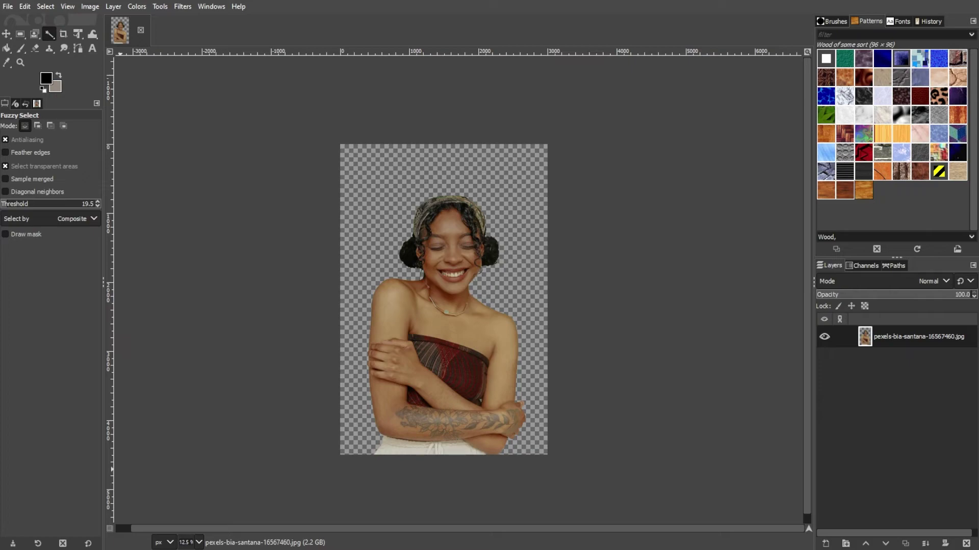
Start a new layer named 'New Background Color'.
click(826, 544)
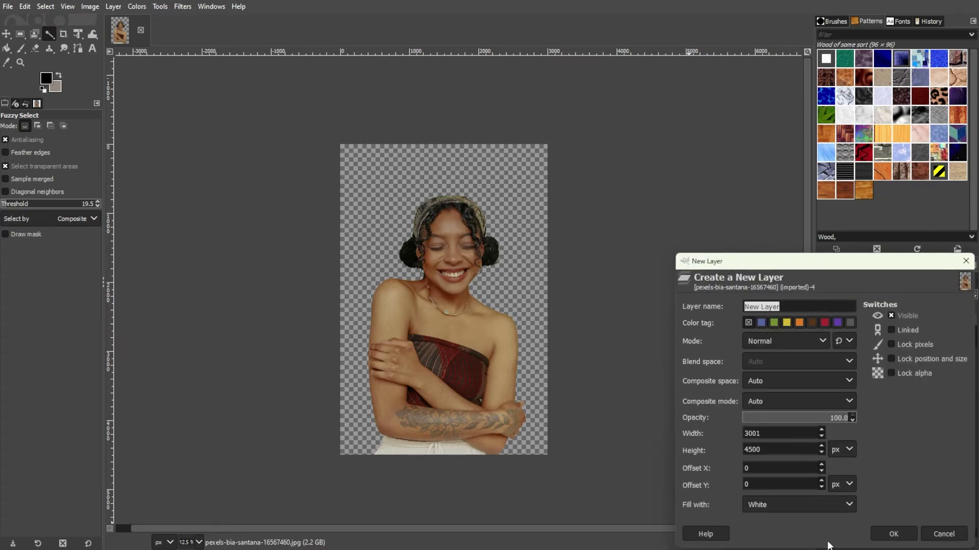
drag(763, 264, 704, 134)
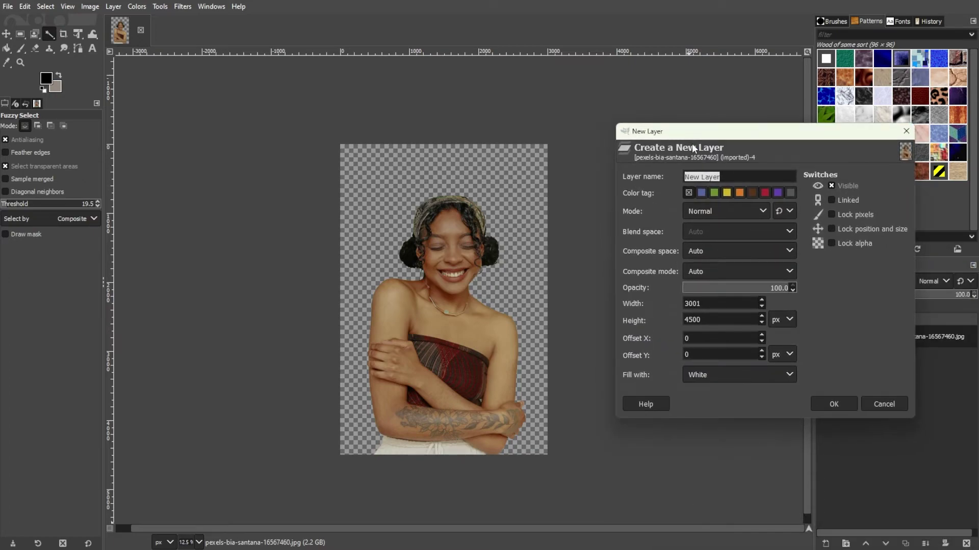
key(End)
key(ctrl+a)
text(New Background Lay)
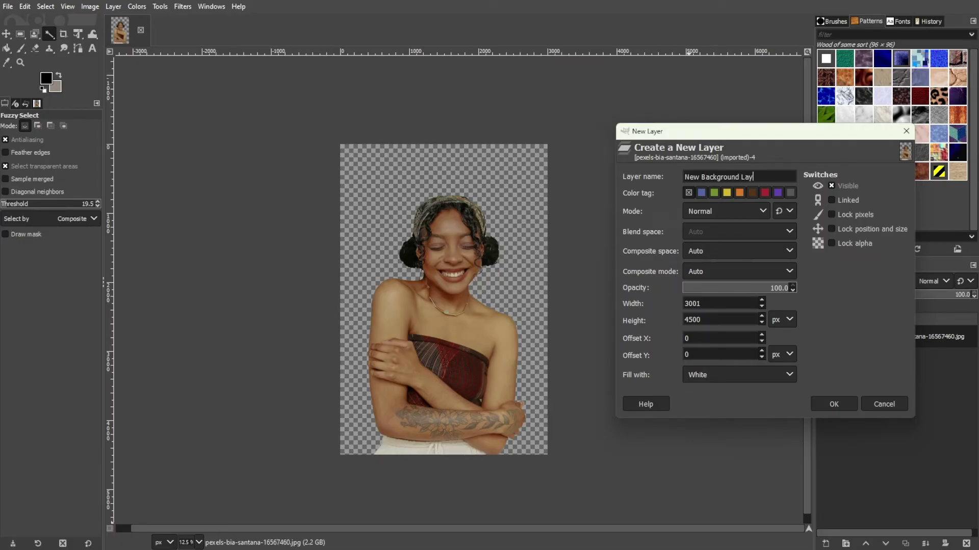
key(BackSpace)
key(BackSpace)
key(BackSpace)
text(Color)
Give the layer a purple colour tag and Foreground color fill, then create it.
click(714, 192)
click(777, 194)
click(771, 378)
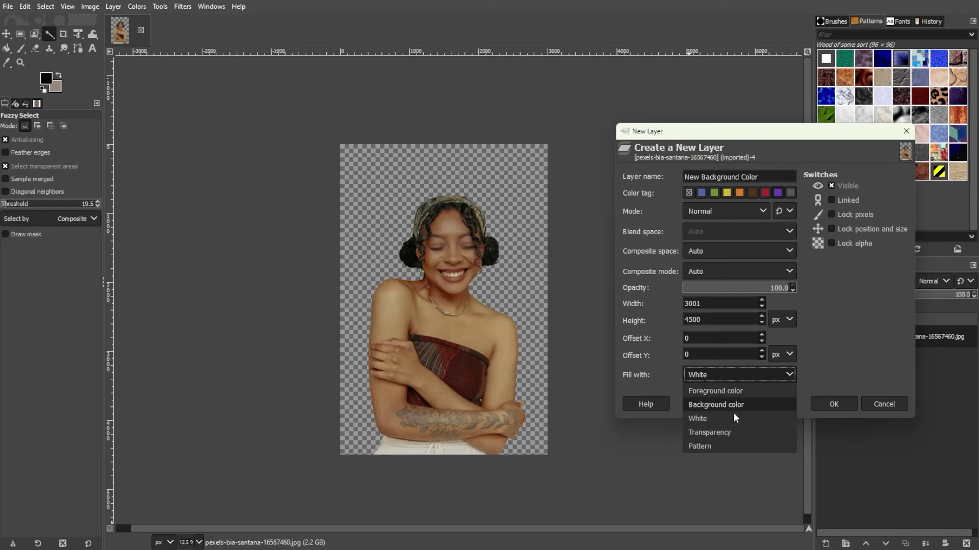
click(737, 391)
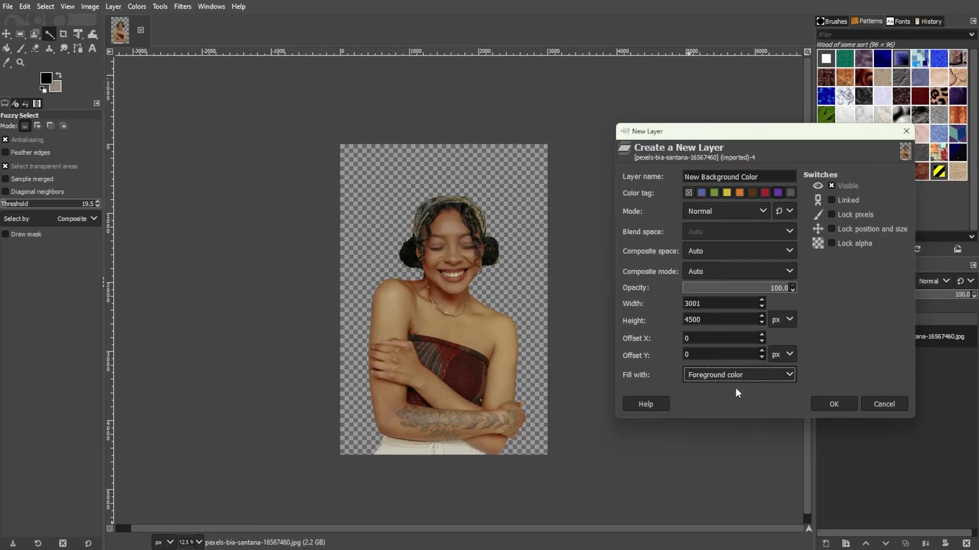
click(835, 404)
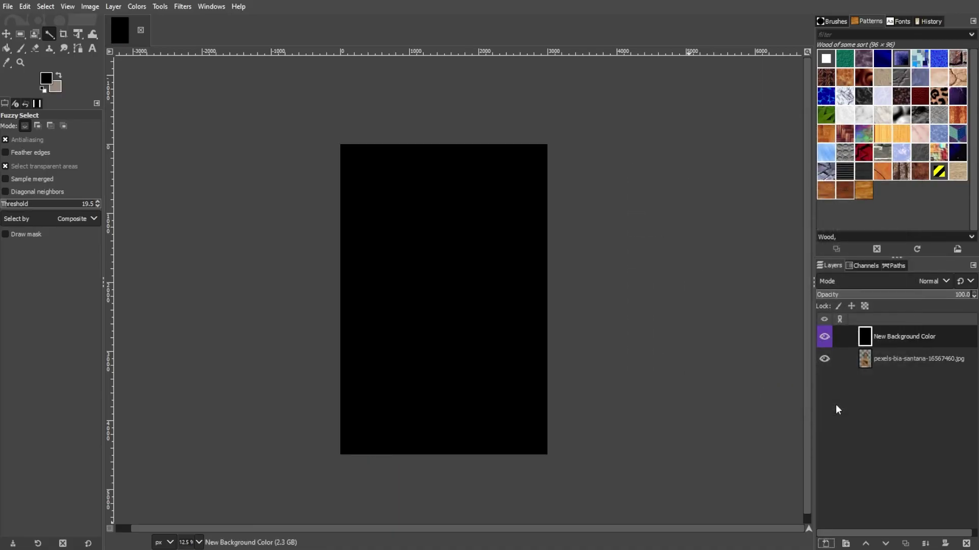
Move the black layer beneath the portrait and open the orange gradient photo as a layer.
drag(891, 336, 893, 363)
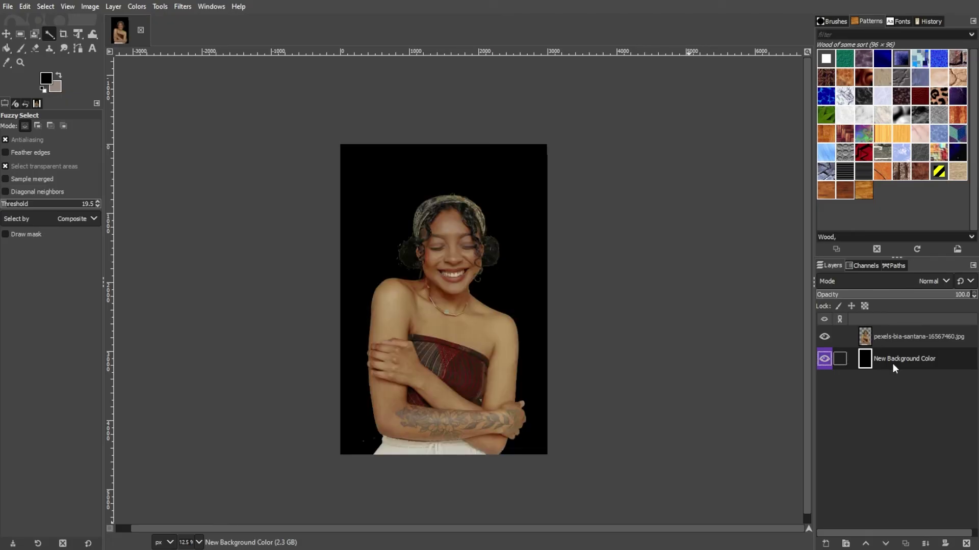
click(8, 7)
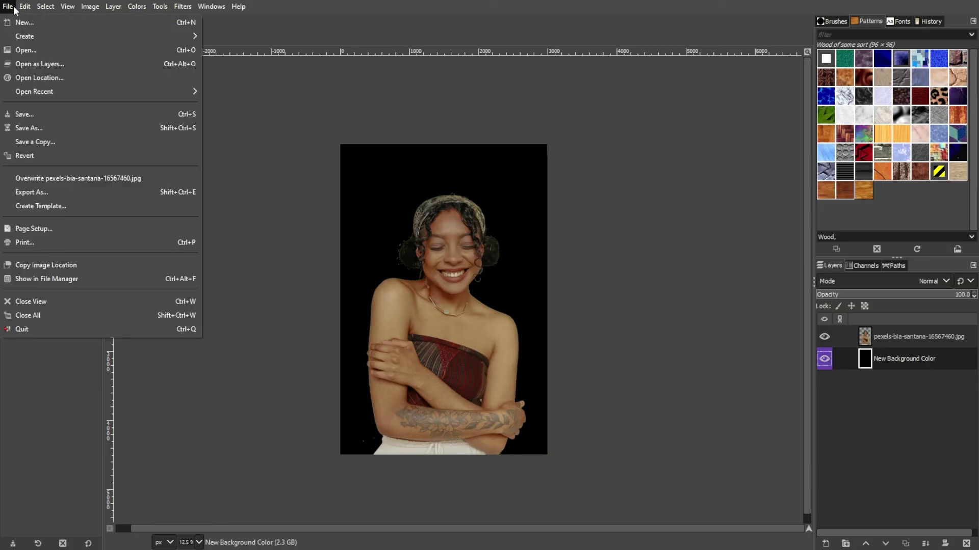
click(31, 64)
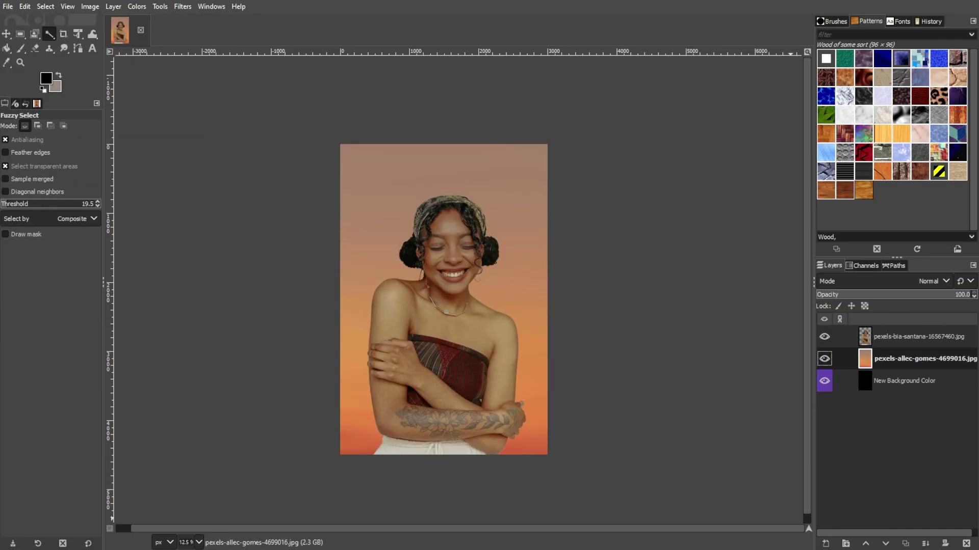